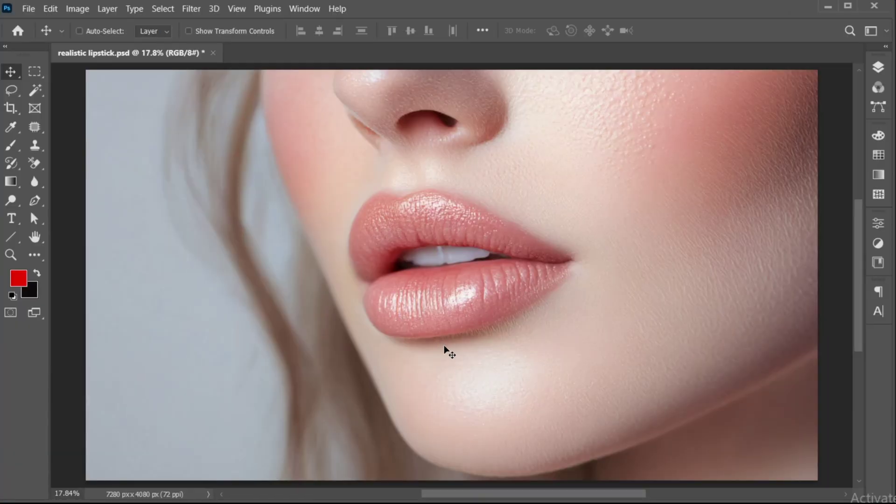
Zoom in on the lips with the Pen tool selected
left_click(36, 200)
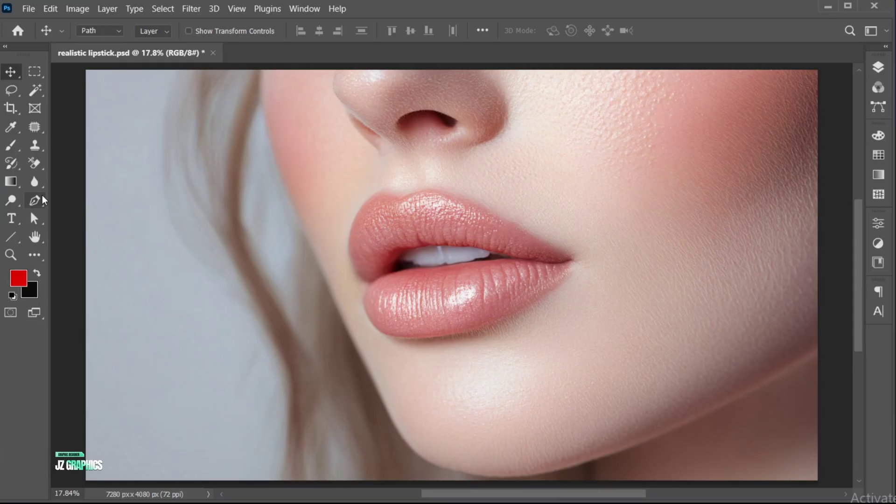
key("z")
left_click_drag(430, 284, 443, 287)
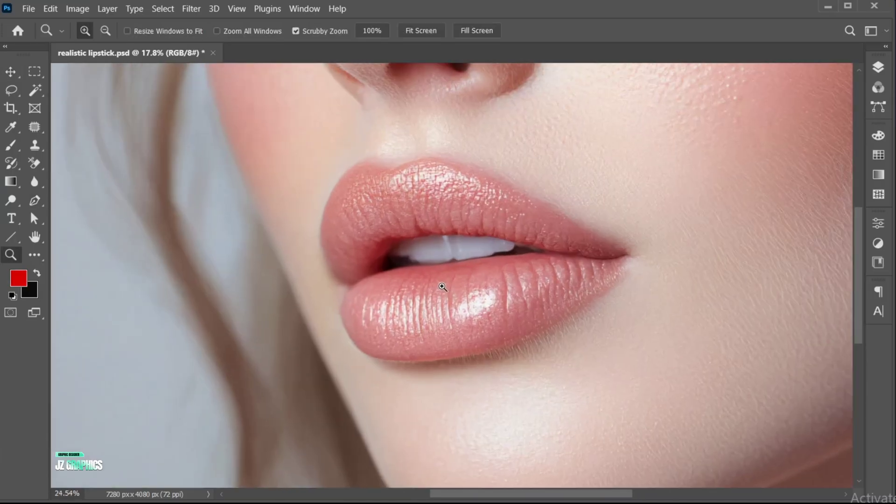
key("p")
Trace the upper lip with pen anchors, from the left corner across the top
left_click(348, 287)
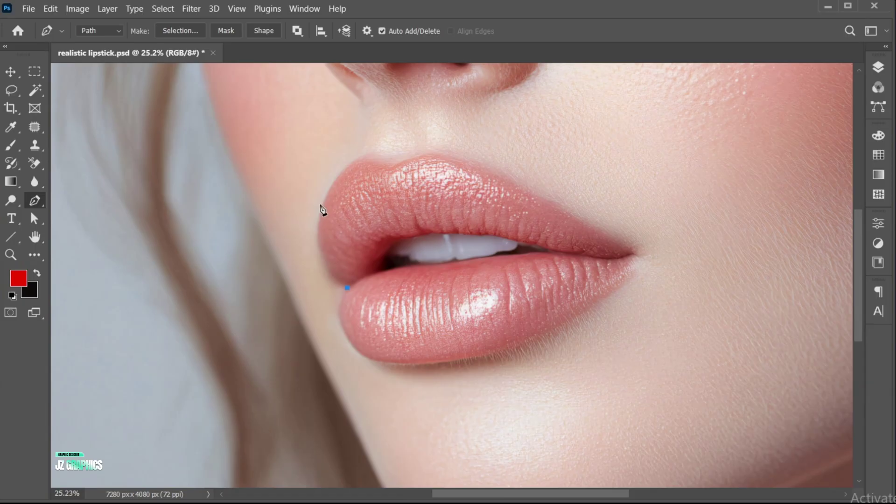
left_click(334, 181)
left_click_drag(334, 180, 380, 100)
left_click_drag(393, 169, 425, 193)
left_click_drag(473, 168, 518, 196)
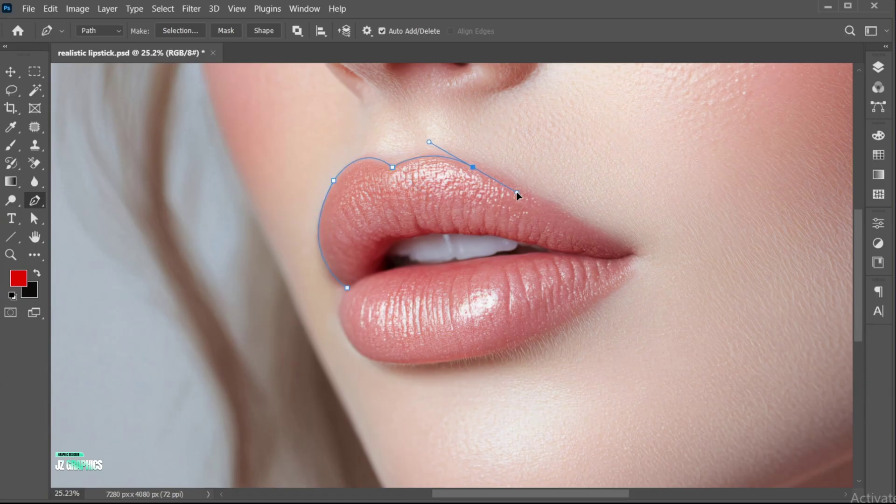
left_click(474, 168, "alt")
Continue the path around the right corner and lower lip, closing it at the start
mouse_move(632, 251)
left_mouse_down()
mouse_move(652, 270)
mouse_move(662, 268)
left_mouse_up()
left_click_drag(513, 347, 436, 372)
left_click(513, 347, "alt")
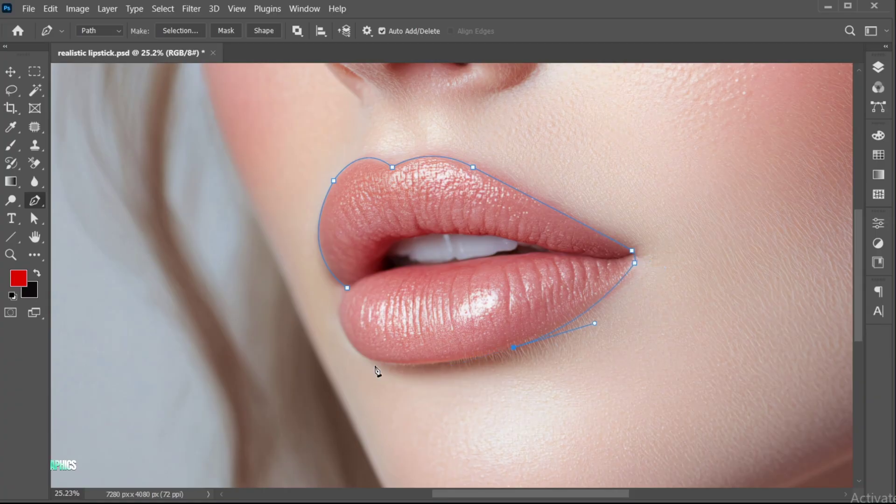
left_click_drag(365, 357, 329, 336)
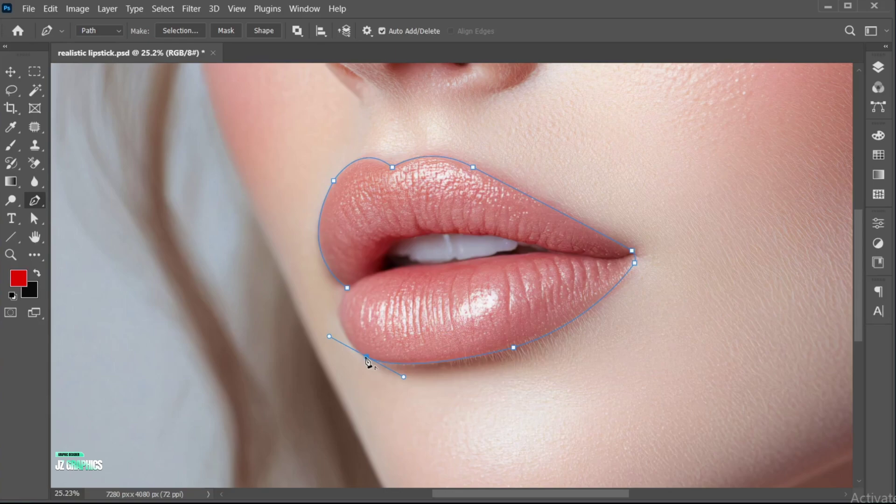
left_click(340, 312)
left_click(348, 287)
Convert the lip path to a selection with a 10-pixel feather and show the Layers panel
left_click(170, 29)
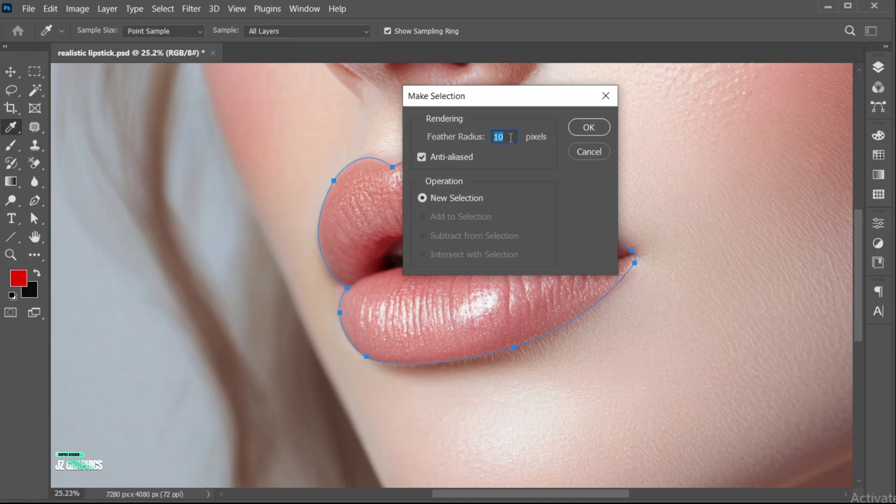
left_click(598, 128)
scroll(600, 131, "down", 2)
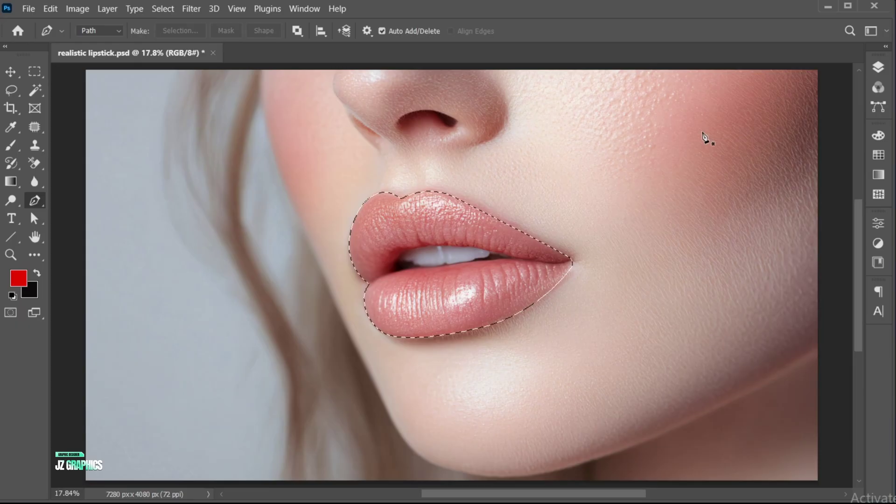
left_click(878, 68)
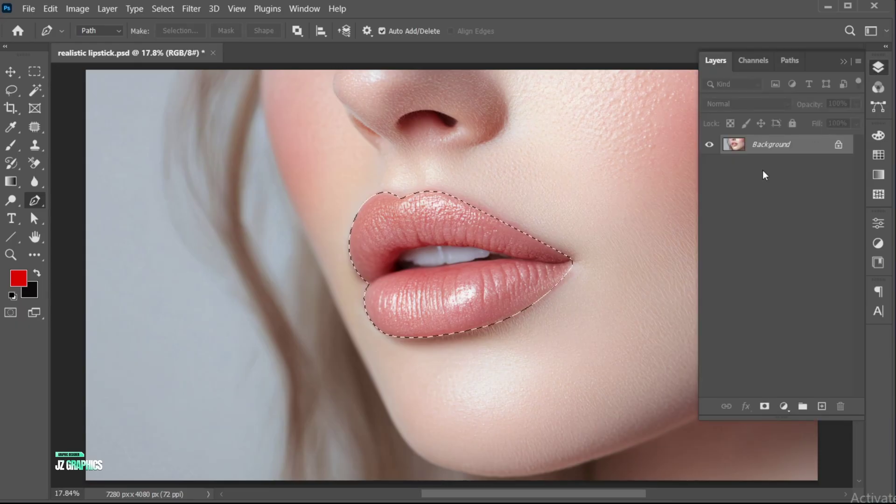
Copy the lips onto a new Layer 1 and reload its pixels as a selection
left_click(108, 9)
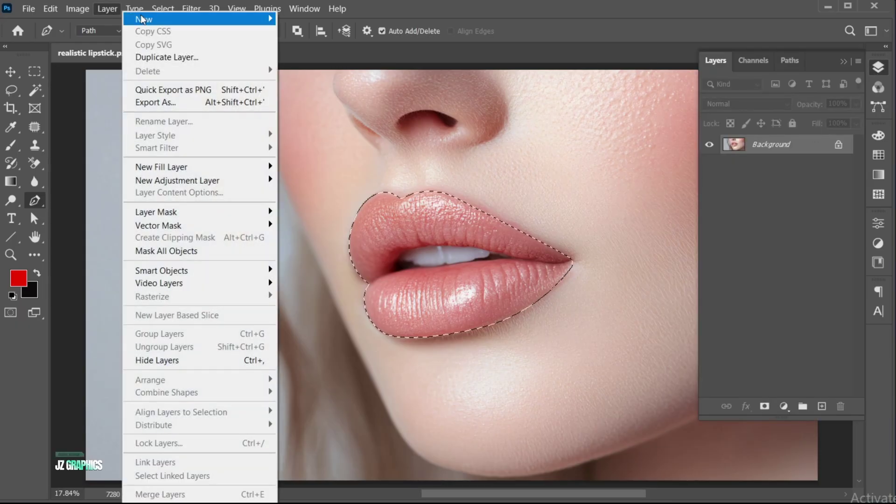
mouse_move(196, 19)
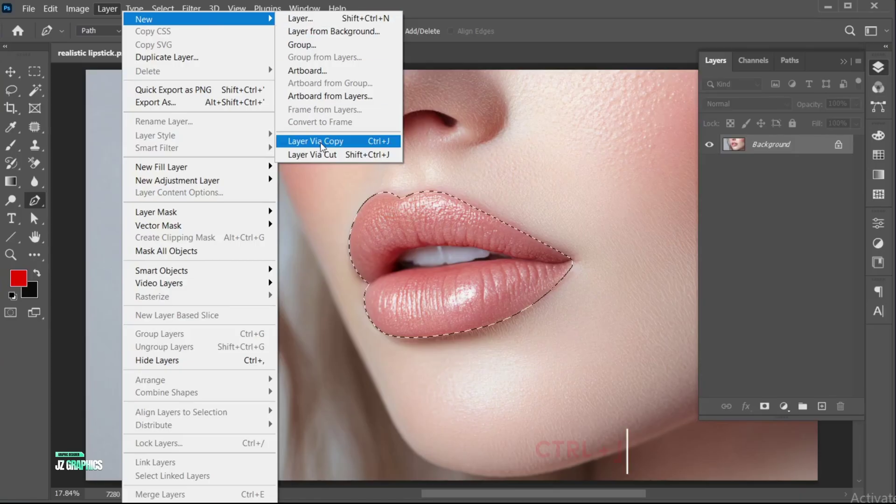
left_click(357, 143)
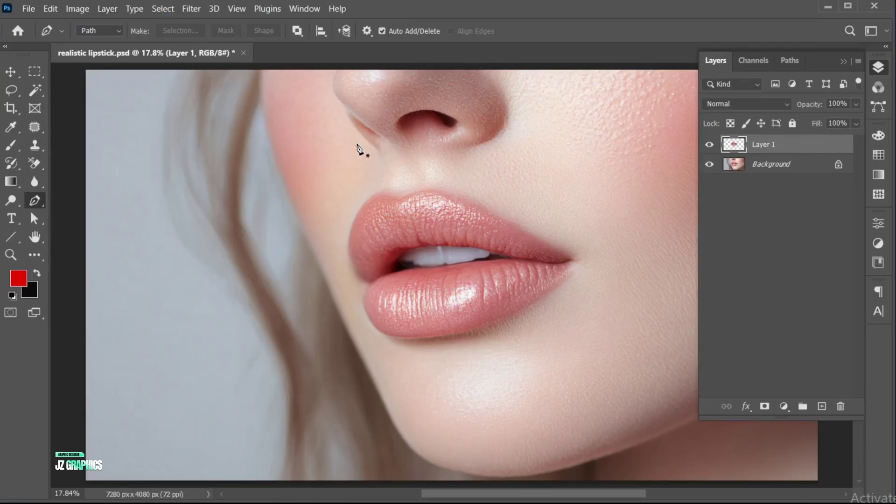
key("v")
right_click(728, 145)
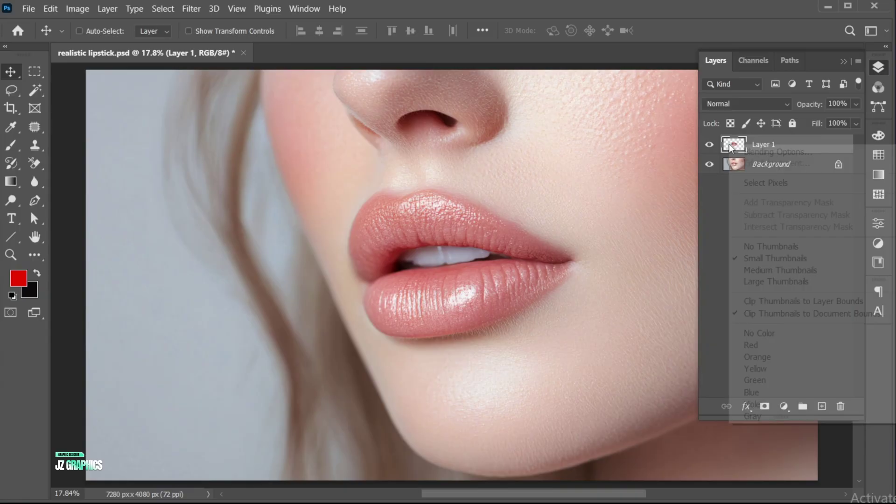
left_click(757, 185)
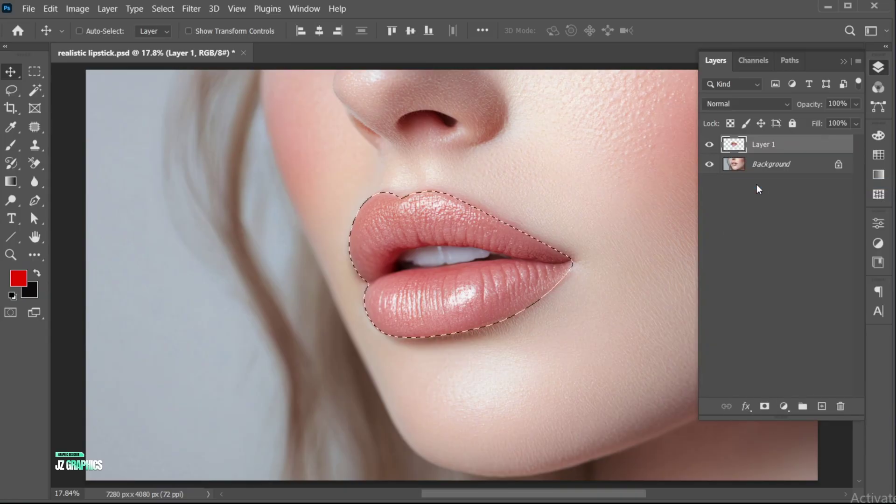
Add a red Solid Color fill layer over the lips and set it to Multiply
left_click(785, 406)
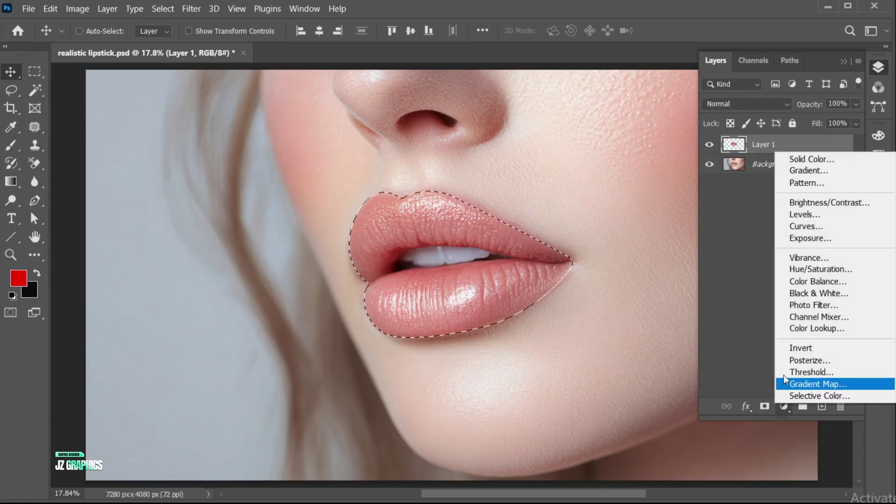
left_click(805, 159)
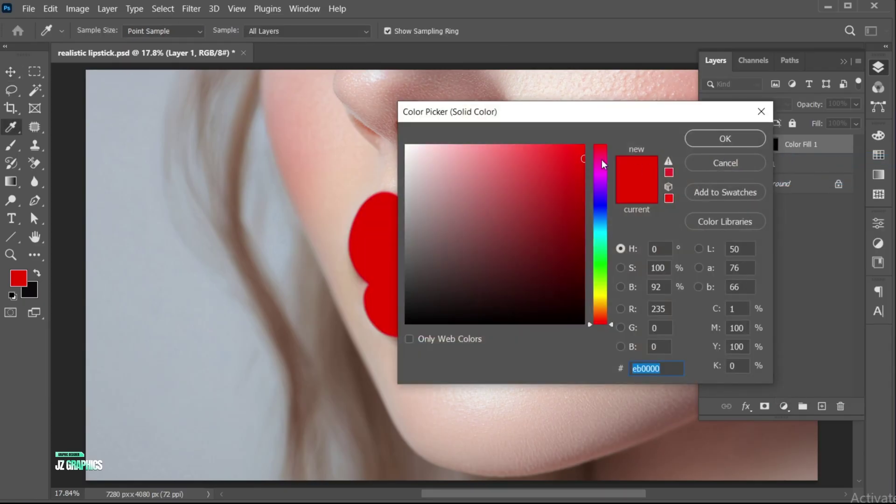
left_click(724, 138)
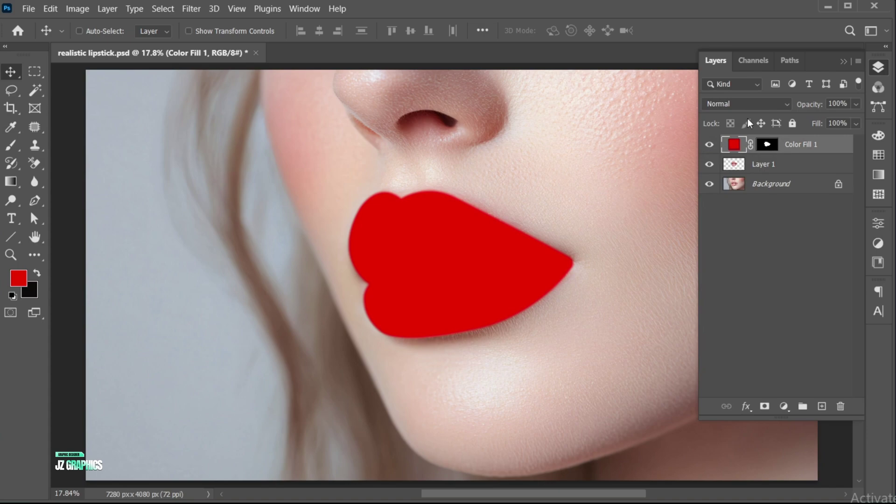
left_click(755, 104)
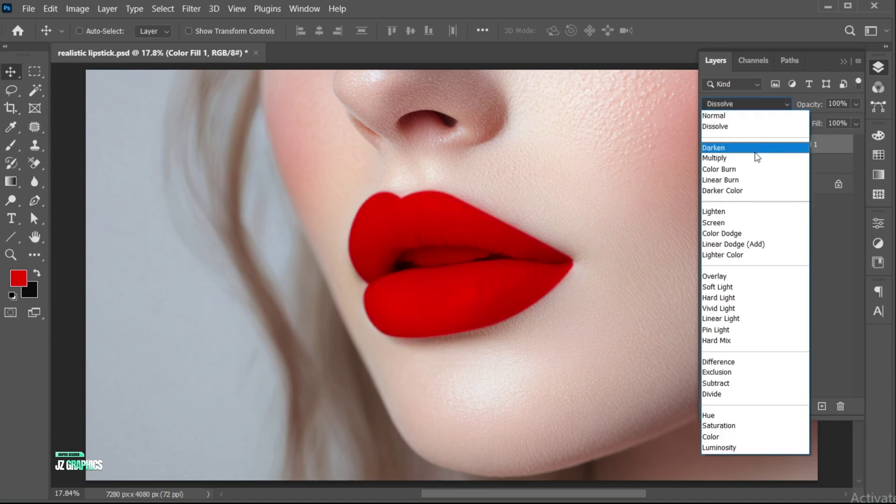
left_click(756, 159)
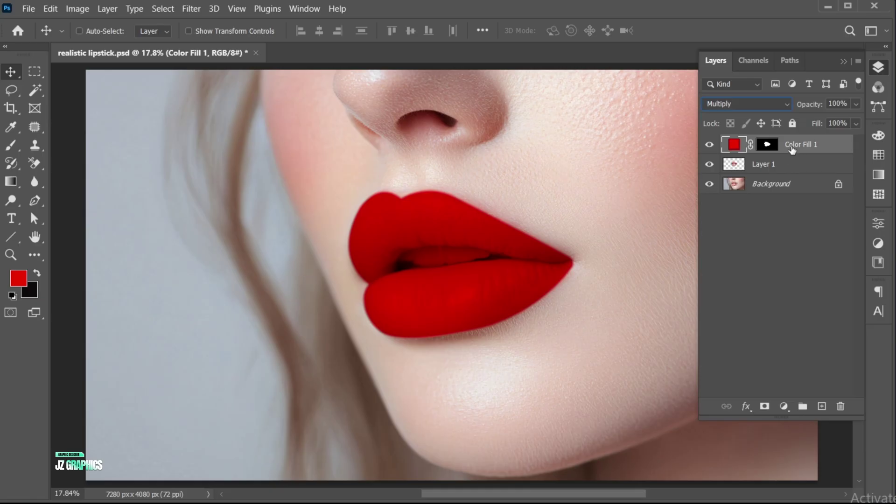
Split Color Fill 1's Underlying Layer Blend If sliders to 89 and 157
right_click(792, 149)
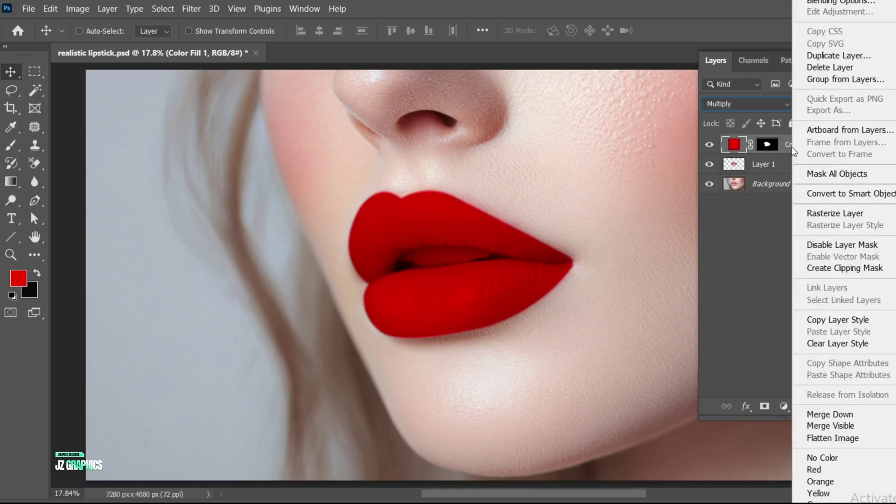
left_click(817, 4)
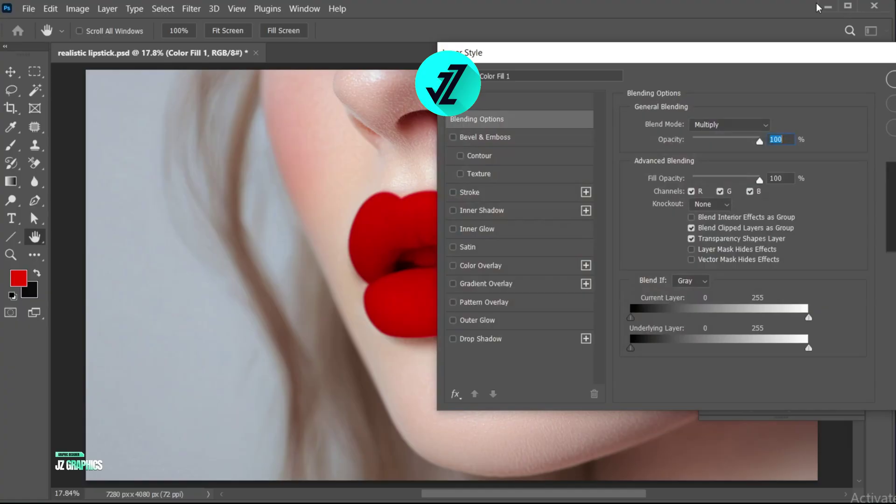
left_click_drag(360, 380, 215, 389)
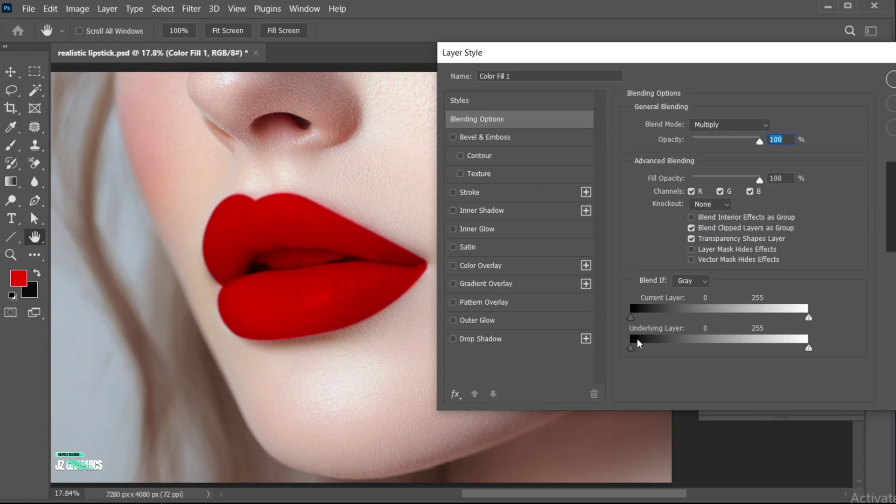
left_click_drag(632, 350, 686, 354, "alt")
left_click_drag(809, 354, 743, 354, "alt")
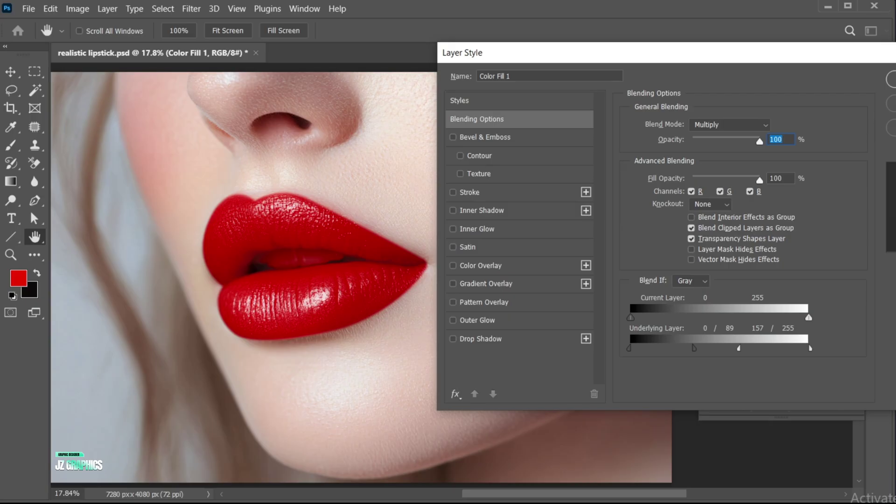
left_click_drag(892, 61, 787, 62)
left_click(825, 85)
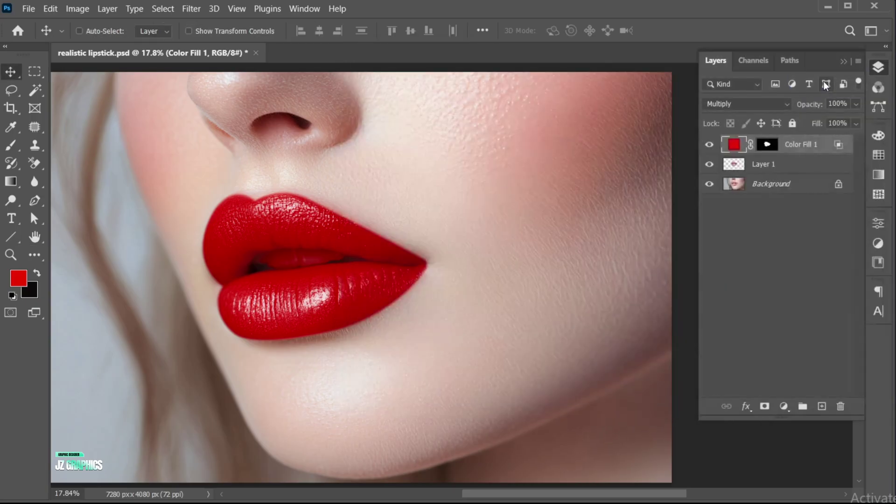
Target the Color Fill 1 layer mask and choose a soft round brush
key("ctrl")
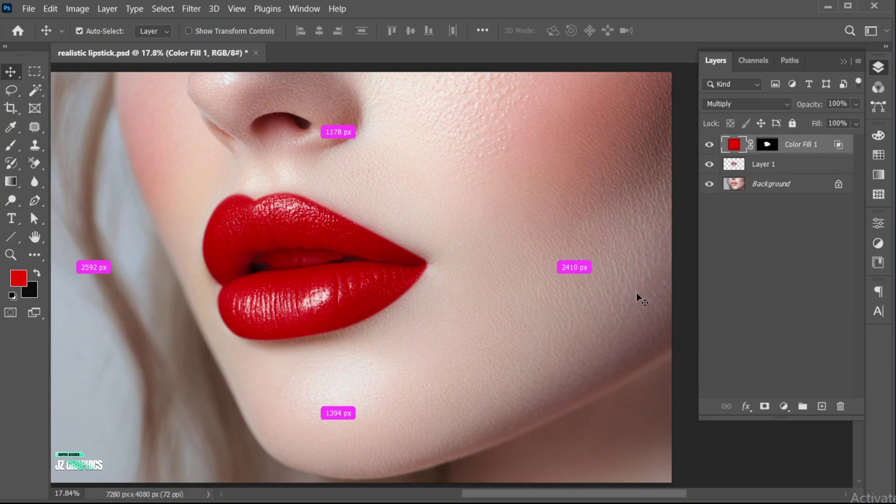
scroll(641, 300, "left", 3)
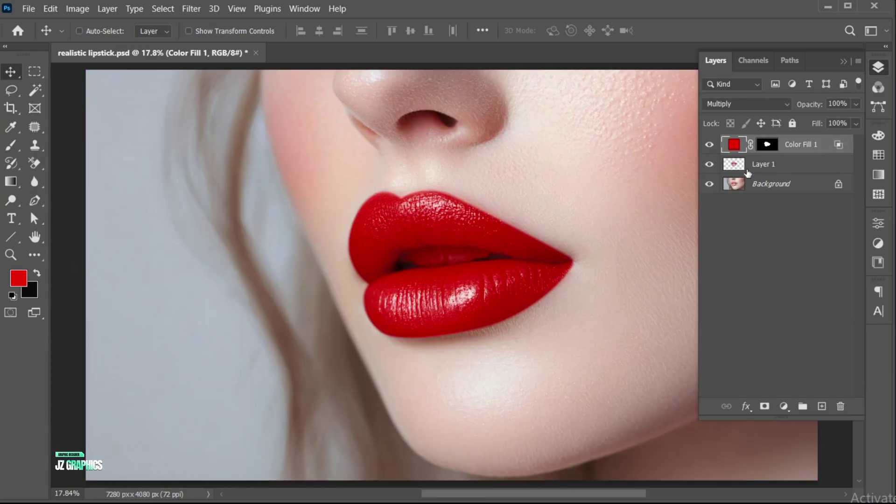
left_click(767, 145)
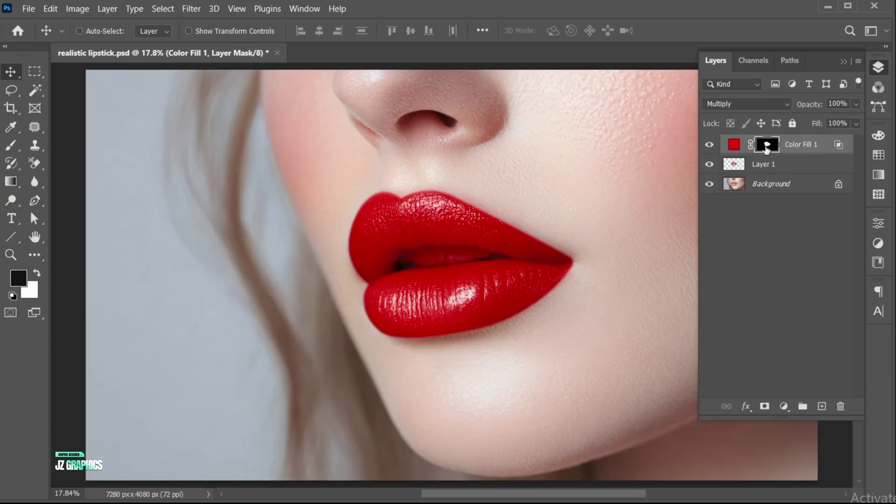
left_click(11, 144)
left_click(99, 32)
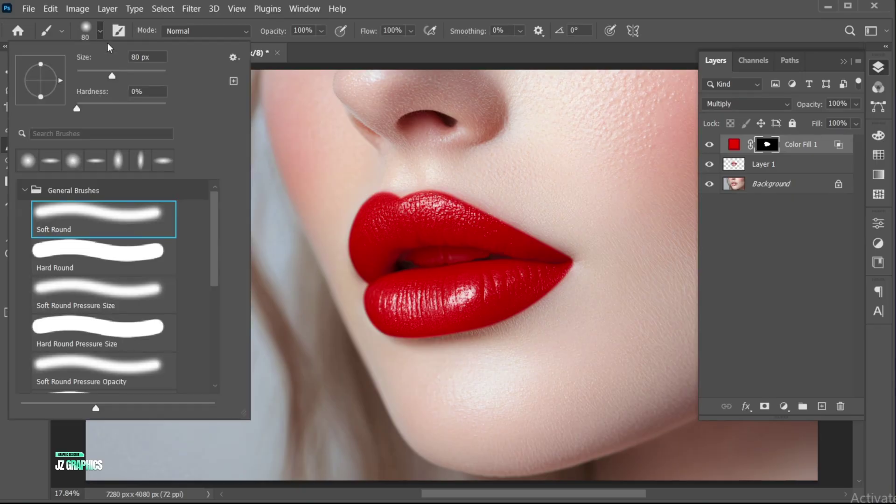
left_click(102, 34)
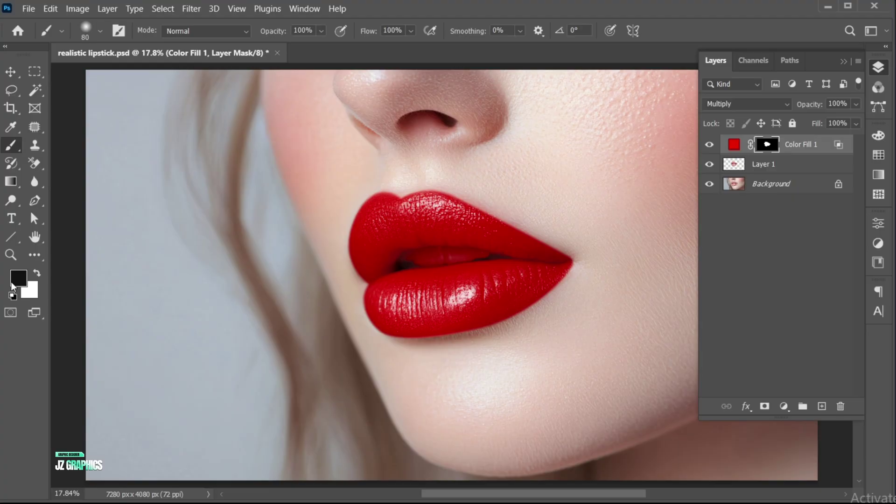
Zoom in and paint black over the teeth on the mask
key("z")
left_click_drag(471, 277, 481, 273)
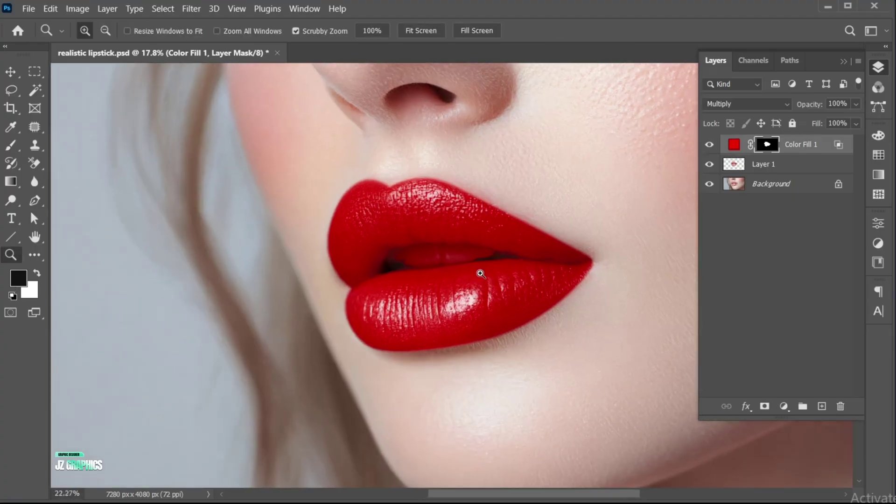
key("b")
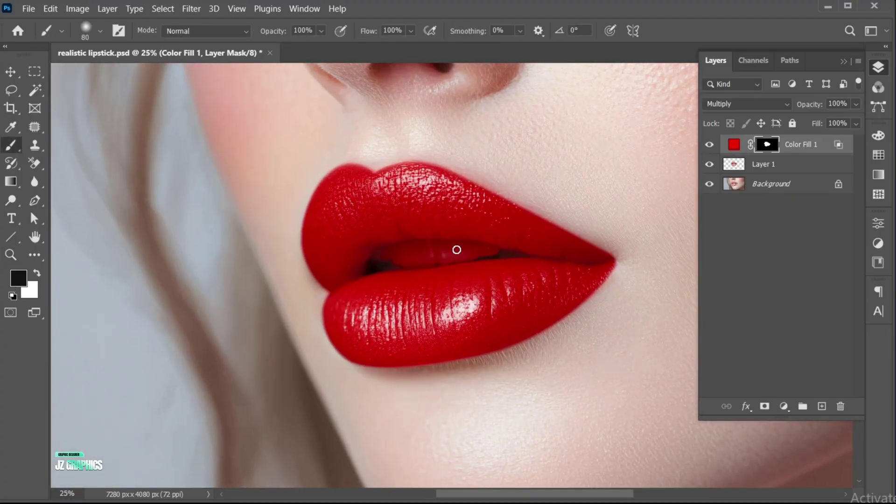
mouse_move(456, 250)
left_mouse_down()
mouse_move(400, 256)
mouse_move(448, 259)
mouse_move(382, 258)
mouse_move(400, 246)
mouse_move(482, 251)
mouse_move(376, 259)
mouse_move(475, 256)
mouse_move(462, 246)
mouse_move(405, 246)
mouse_move(421, 261)
left_mouse_up()
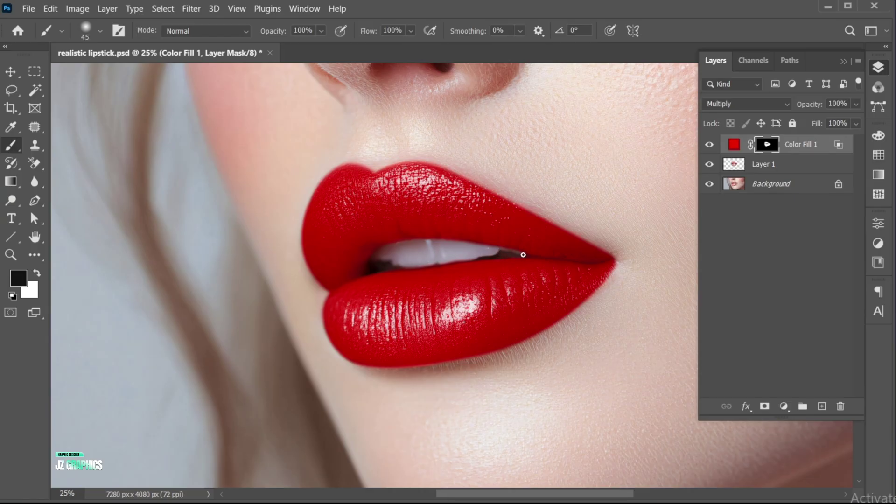
scroll(518, 252, "down", 2)
Make Color Fill 1 visible again and collapse the Layers panel
key("v")
left_click(709, 145)
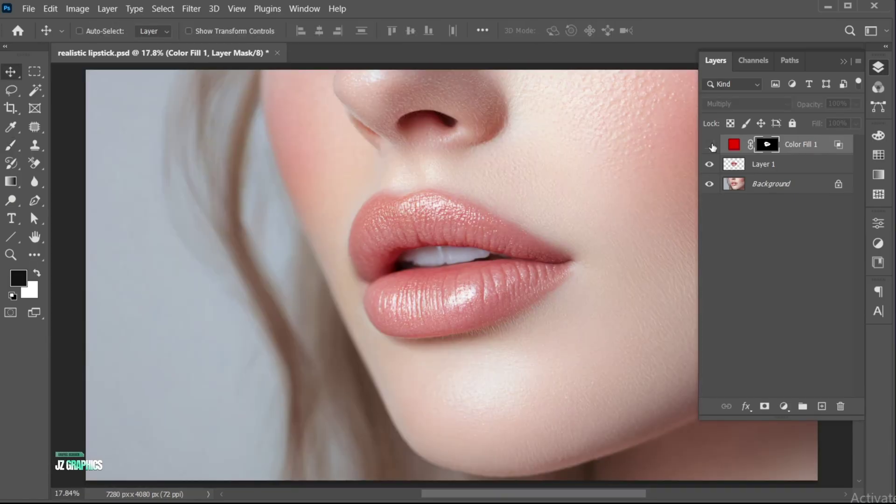
left_click(844, 62)
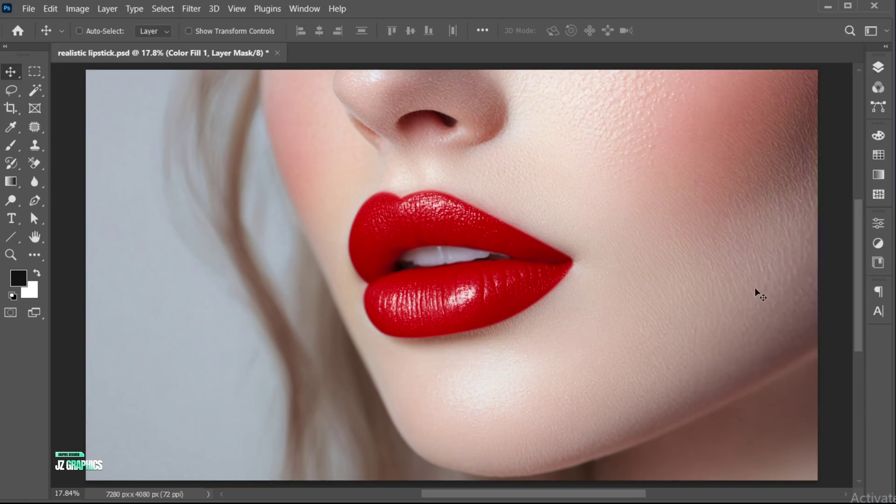